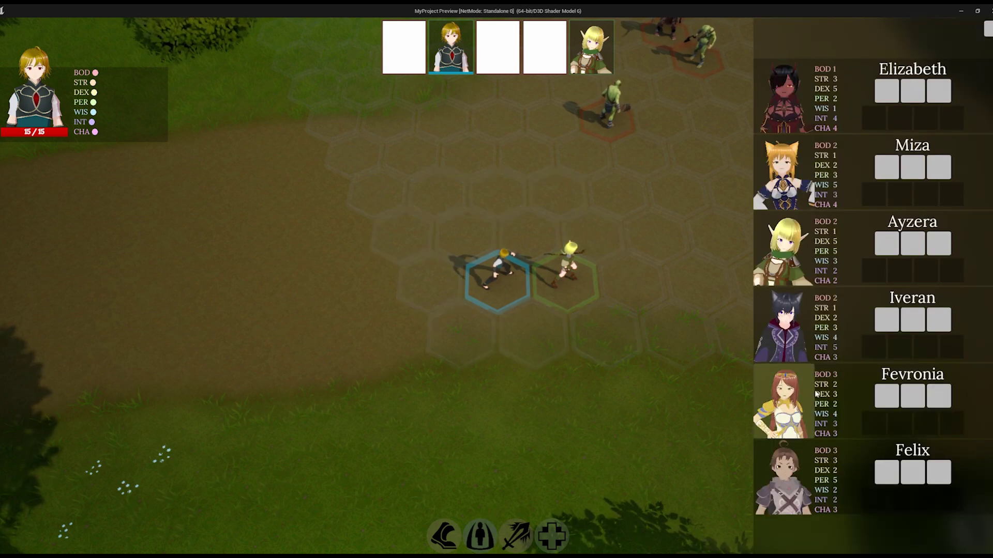
# Step: Deploy Fevronia on the hex left of the blonde hero, then place another party member
pyautogui.click(429, 282)
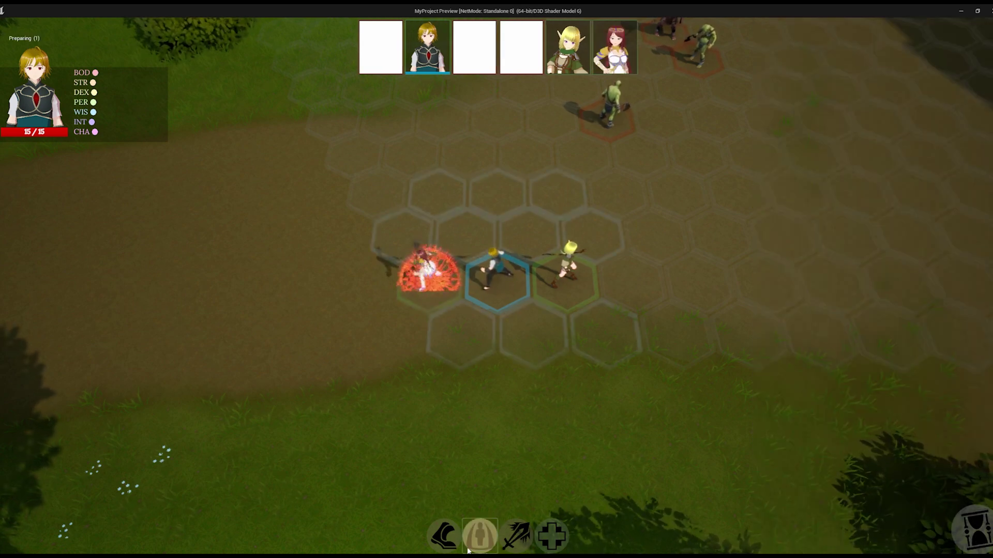
pyautogui.moveTo(778, 366)
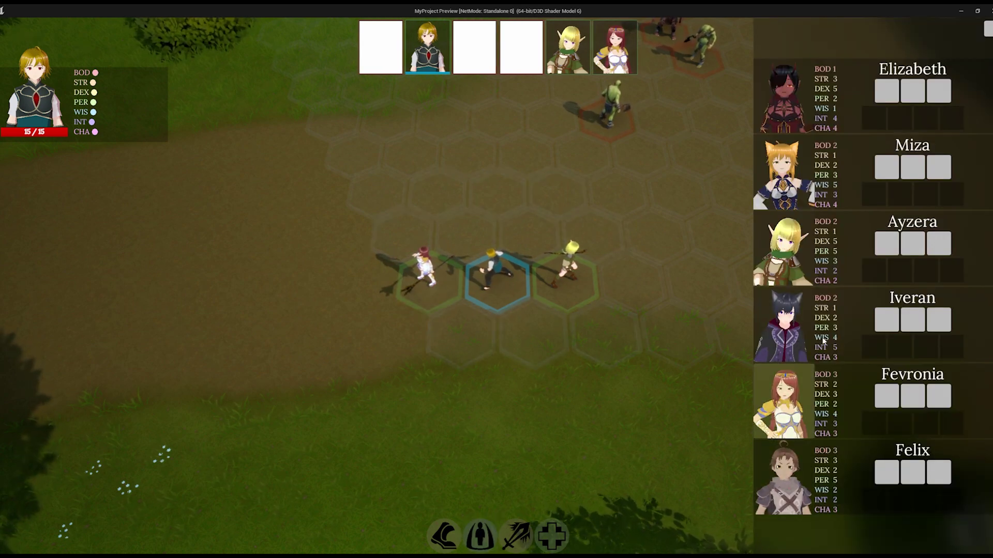
pyautogui.click(533, 236)
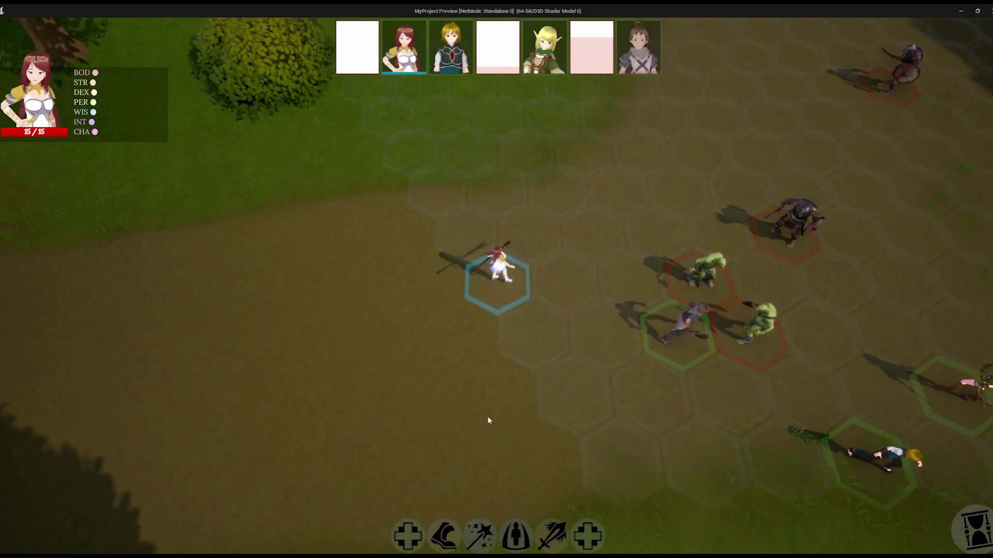
# Step: Move Fevronia and hit an enemy for 8 damage, then run the blonde hero toward the goblins
pyautogui.click(444, 536)
pyautogui.click(587, 281)
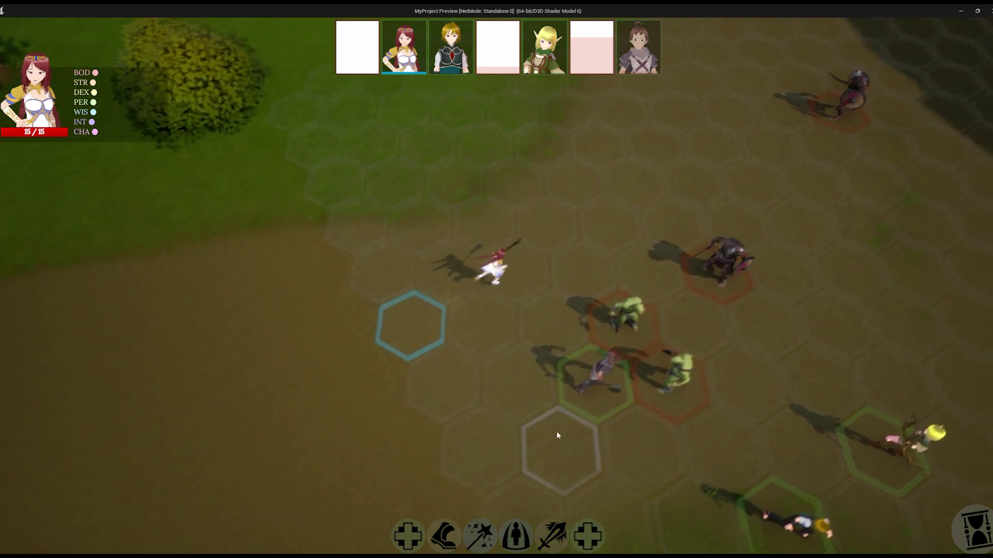
pyautogui.click(692, 304)
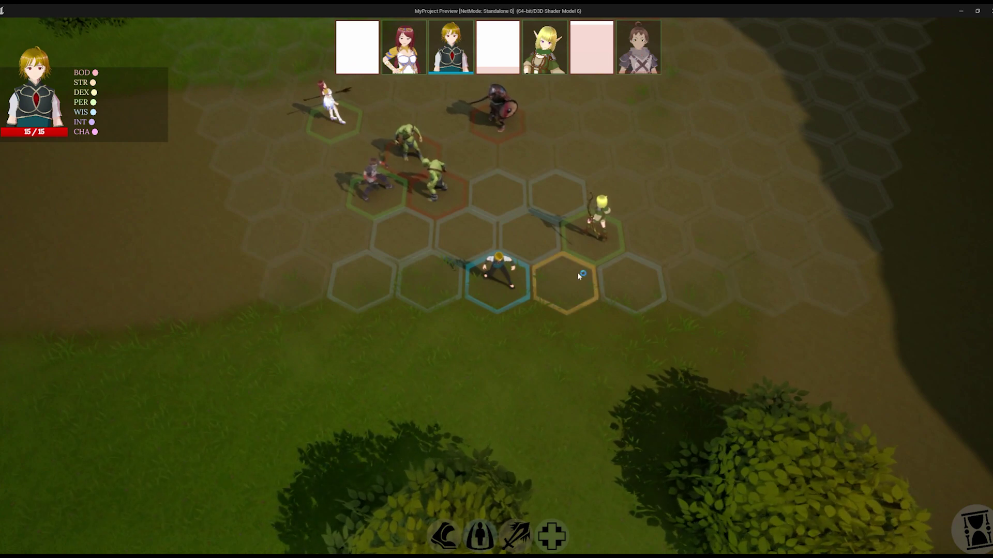
pyautogui.click(489, 187)
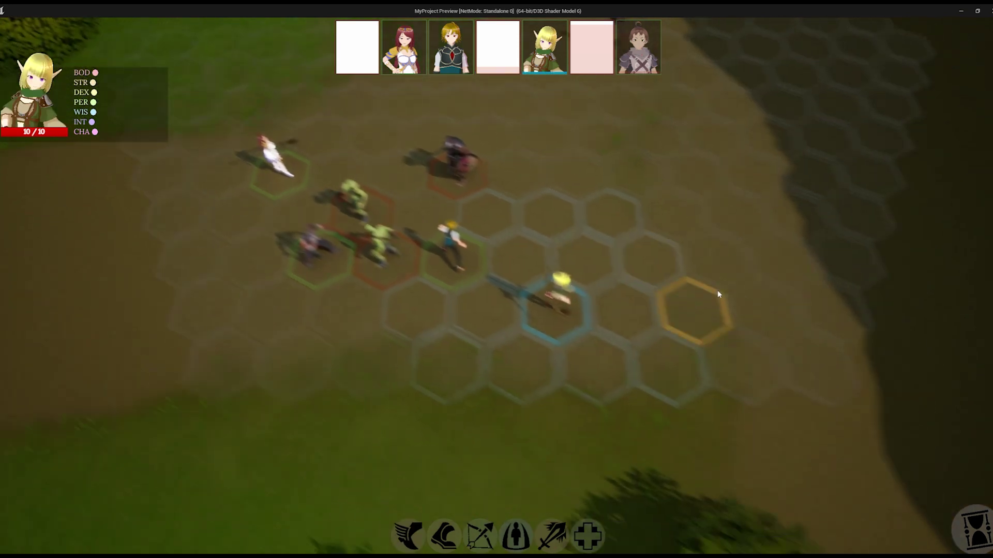
# Step: Move the elf archer closer, have the fighter strike two goblins (one evades), then the elf attacks
pyautogui.click(481, 536)
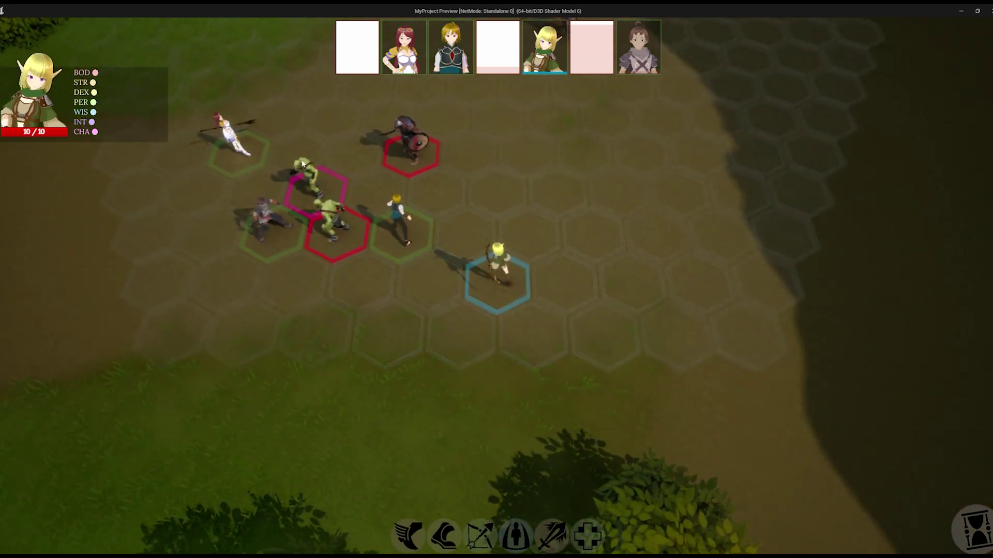
pyautogui.click(482, 197)
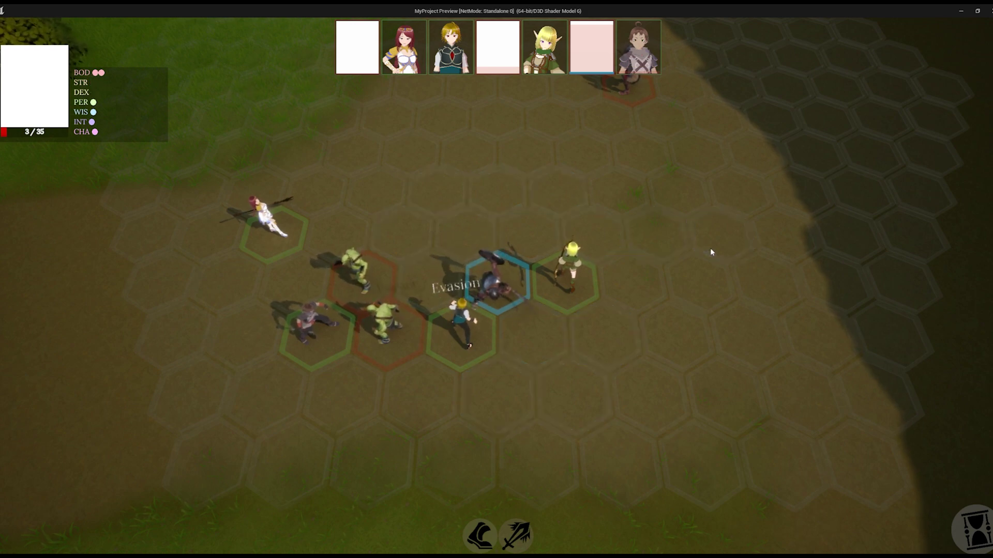
pyautogui.click(462, 535)
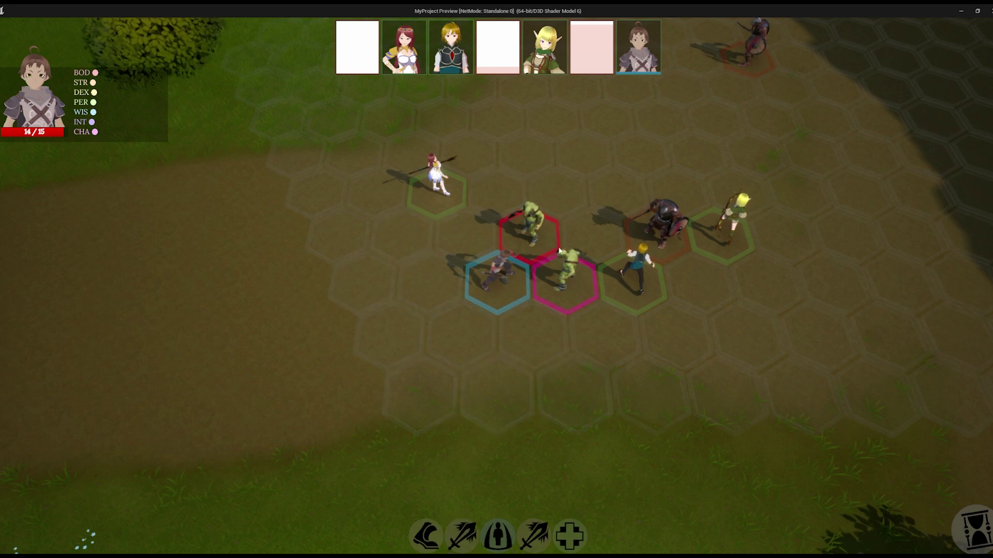
pyautogui.click(546, 241)
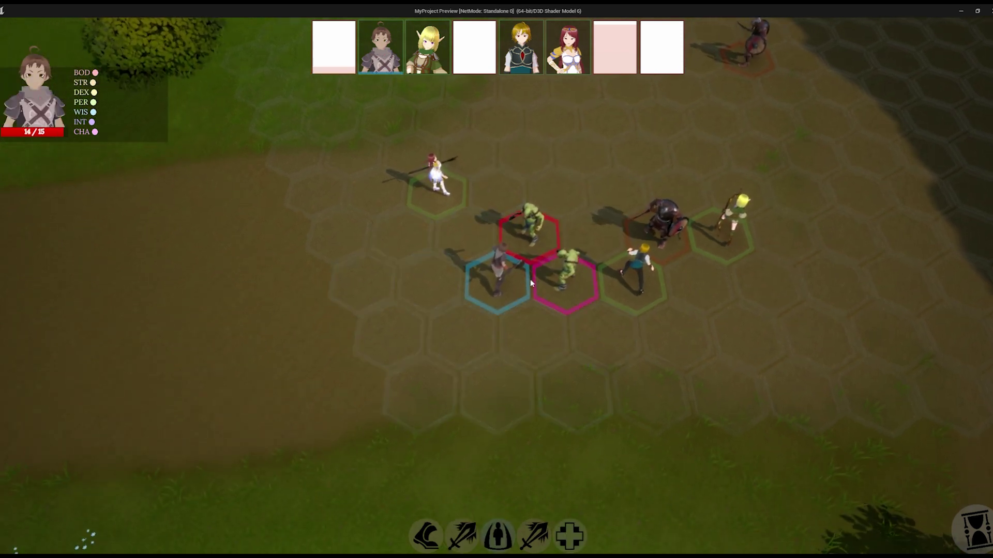
pyautogui.click(537, 233)
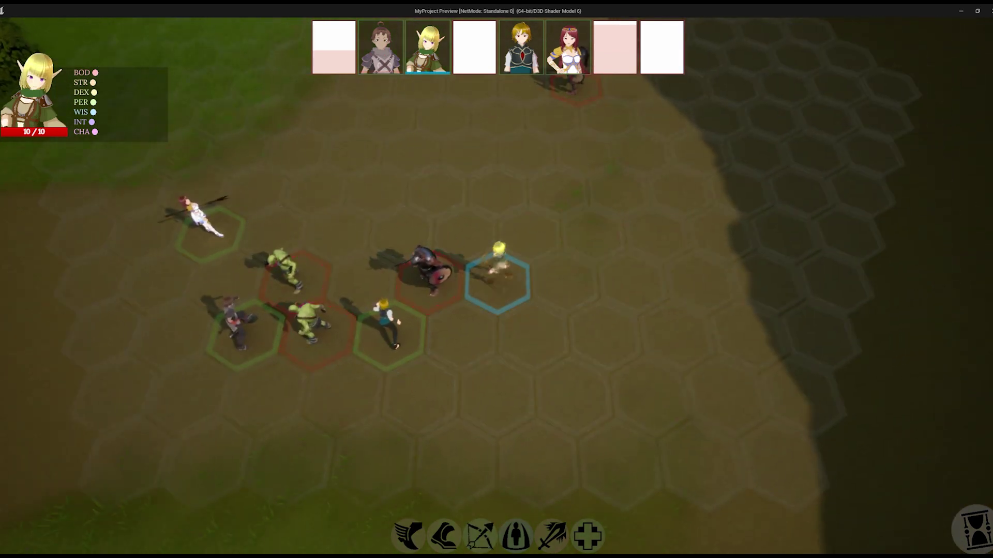
pyautogui.click(422, 275)
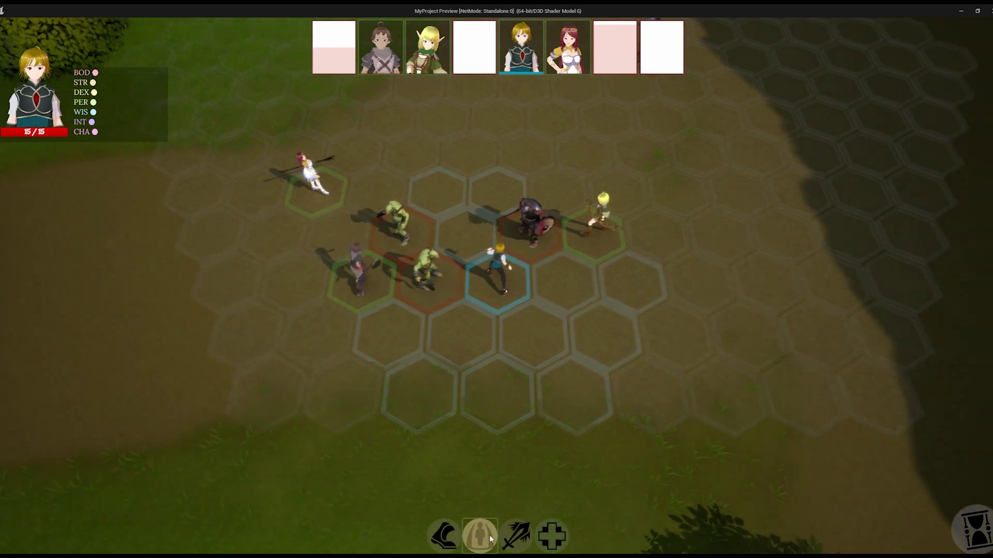
# Step: Strike goblins with the blonde hero and the spear girl, then move the elf archer down-right
pyautogui.click(480, 536)
pyautogui.click(420, 278)
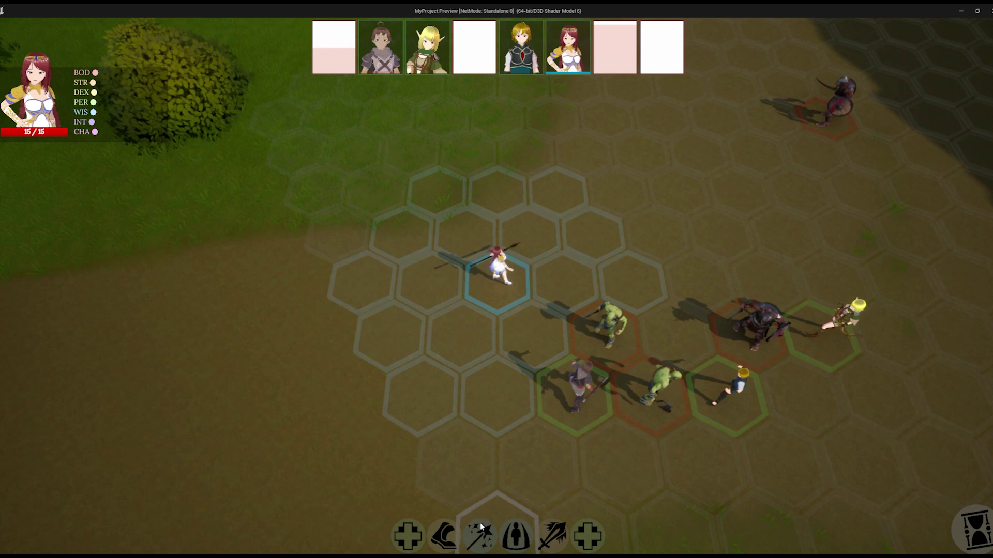
pyautogui.click(480, 526)
pyautogui.click(615, 325)
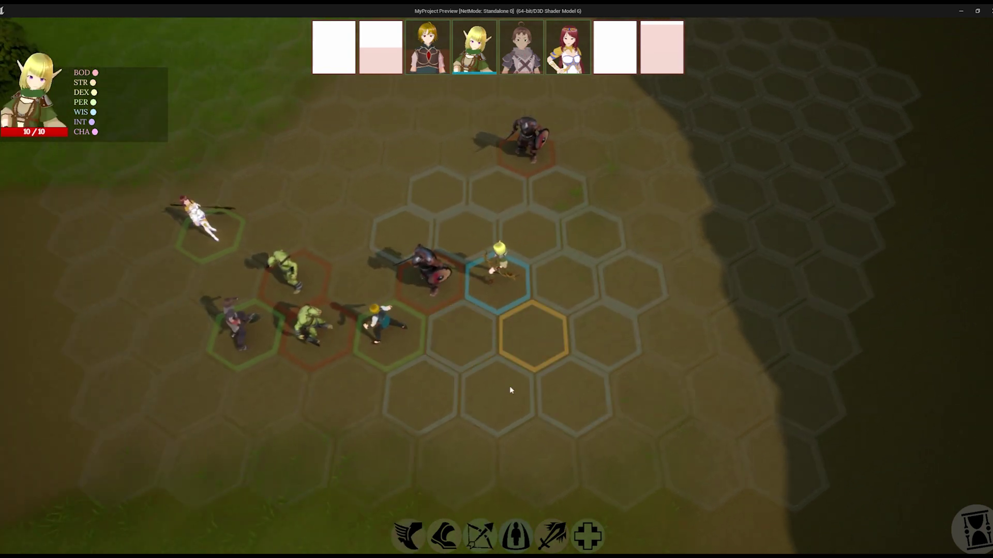
pyautogui.click(476, 539)
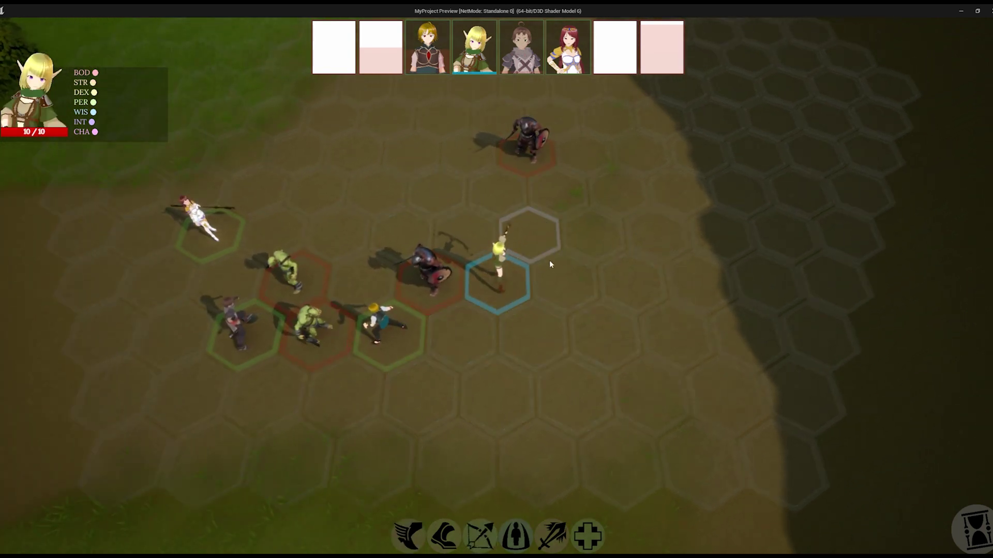
pyautogui.click(560, 377)
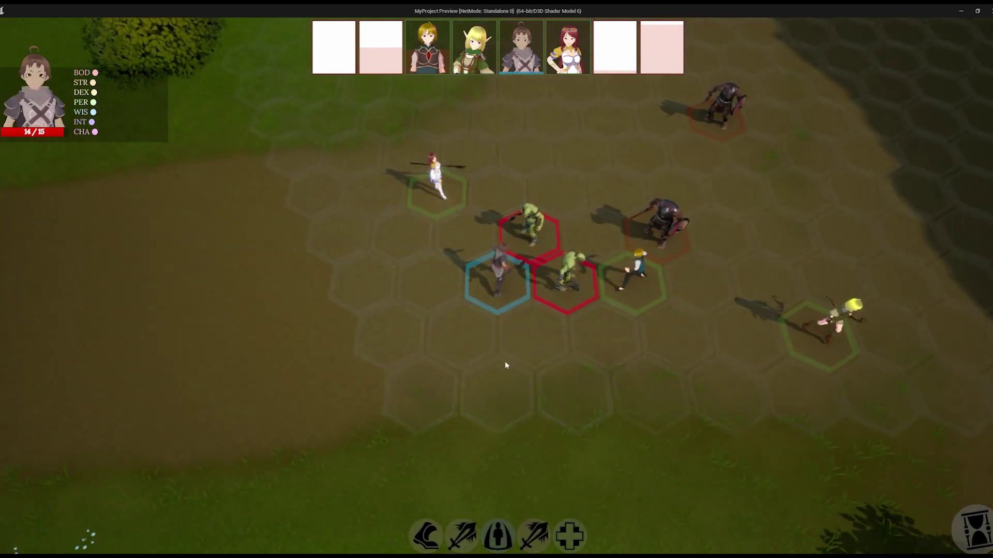
# Step: Fighter hits a goblin, a 6-damage spell strikes the dark enemy, an ally is healed, the elf moves down-left
pyautogui.click(532, 234)
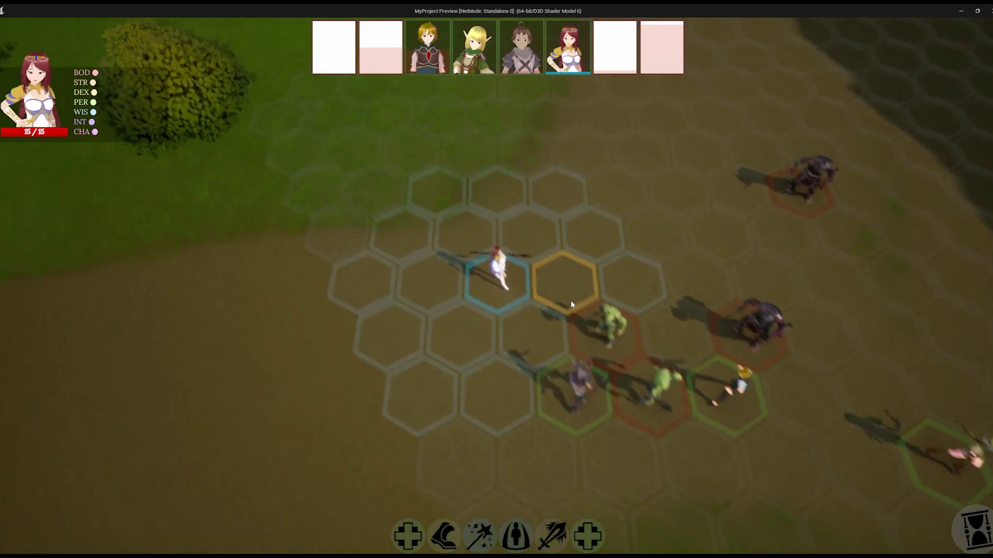
pyautogui.click(752, 331)
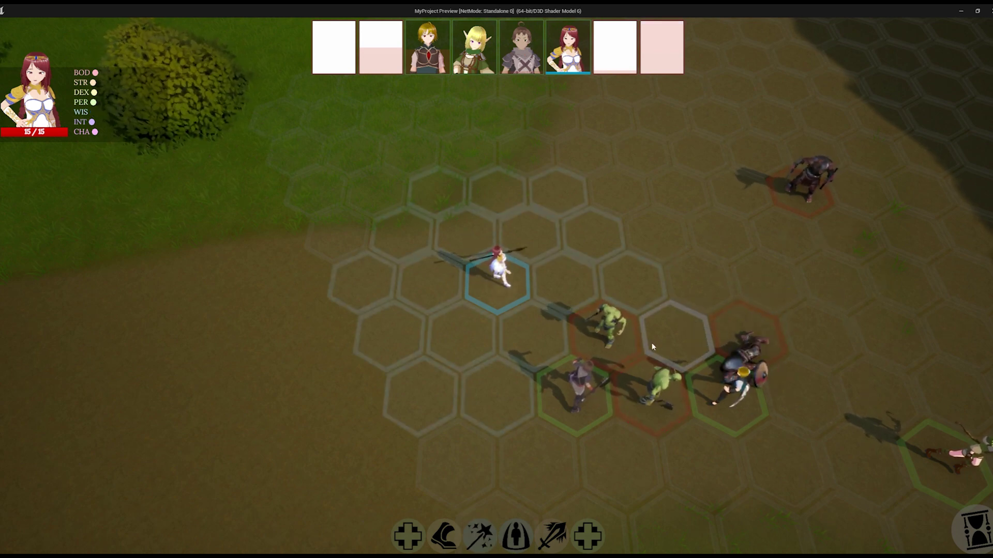
pyautogui.click(587, 536)
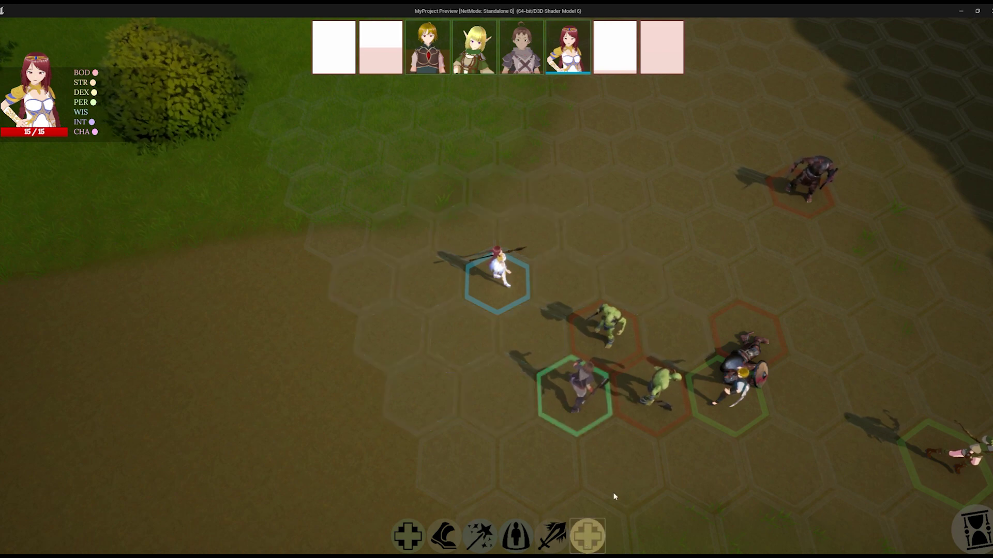
pyautogui.click(587, 388)
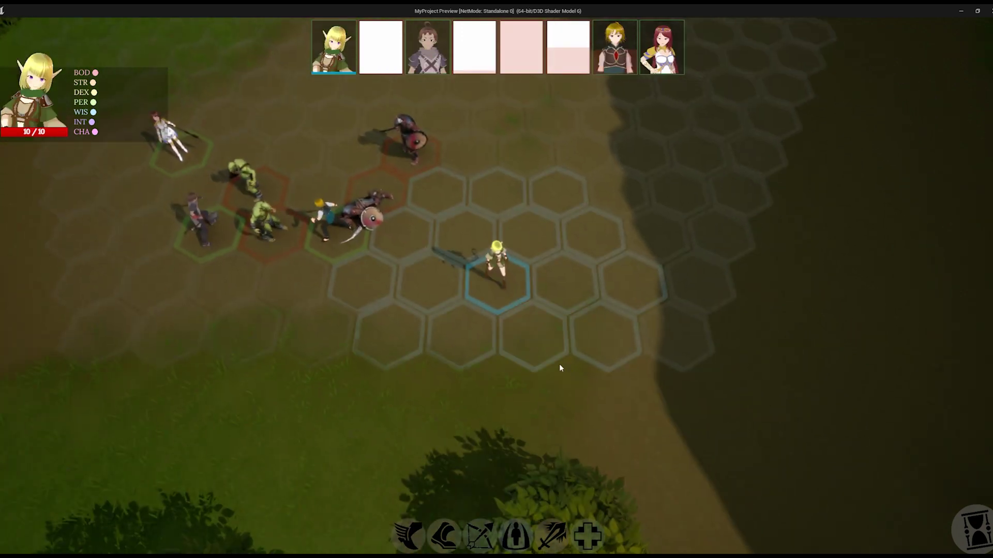
pyautogui.press('3')
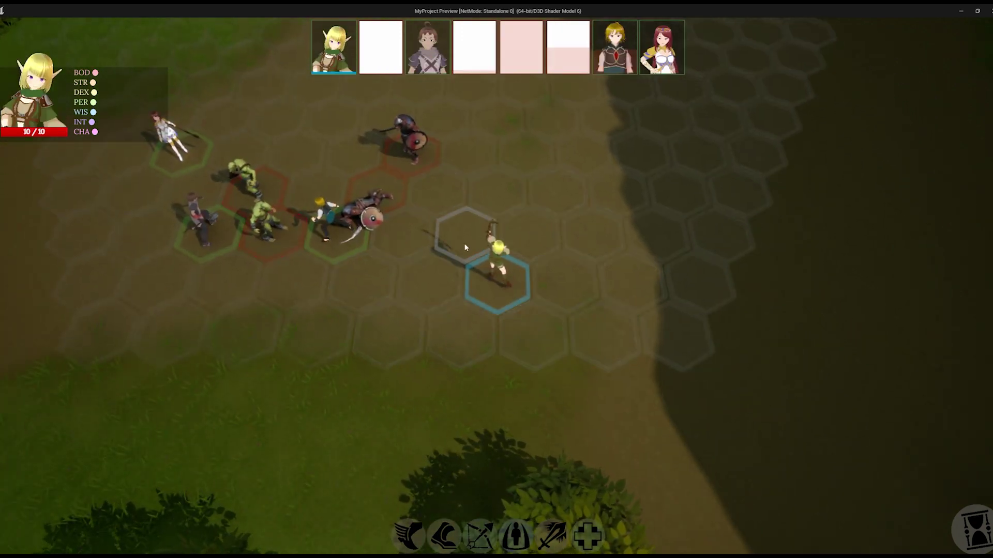
pyautogui.click(437, 330)
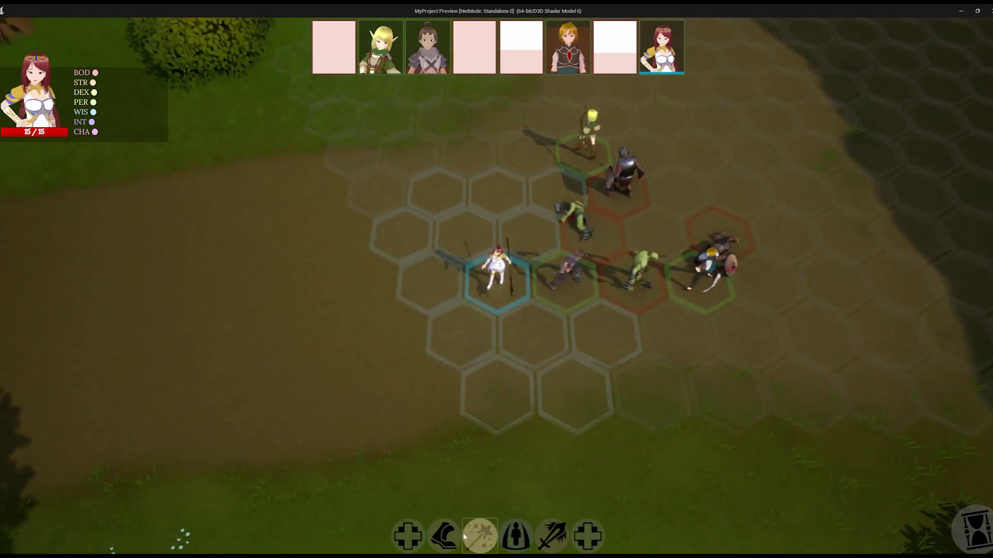
# Step: Heal the shield-bearing ally with the red-haired healer's heal ability
pyautogui.click(464, 534)
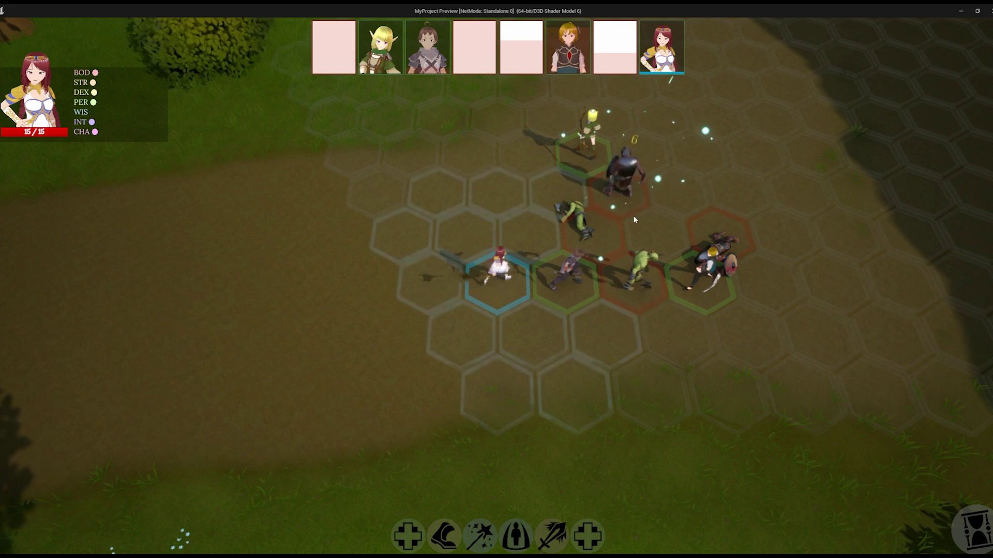
pyautogui.click(588, 528)
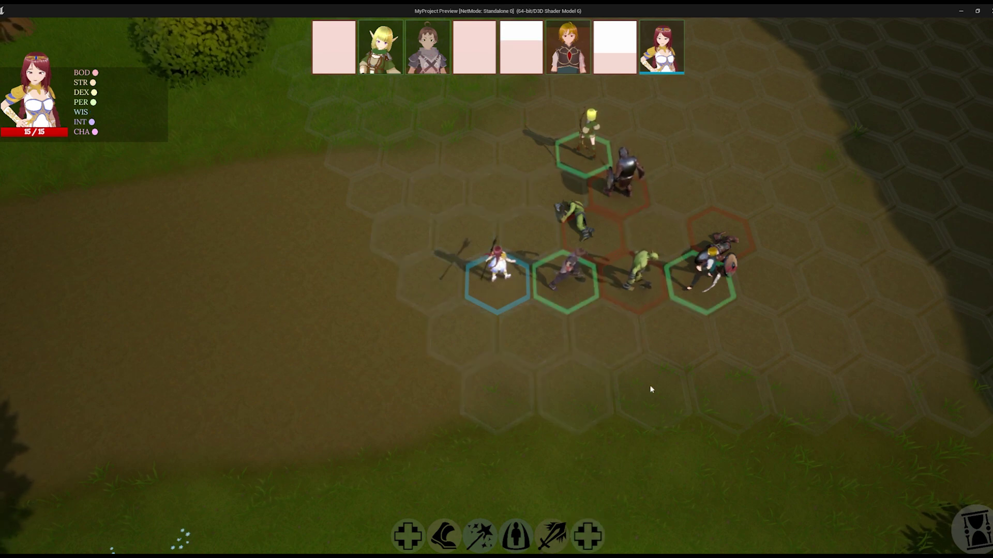
pyautogui.click(703, 272)
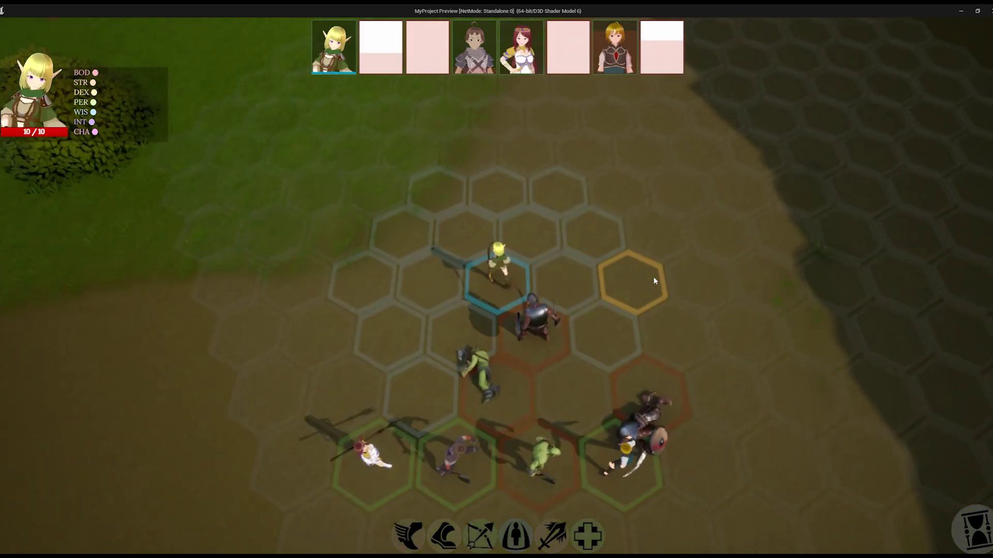
# Step: Shoot the armoured enemy with the elf's bow, then move her two hexes to the right
pyautogui.click(492, 527)
pyautogui.click(539, 322)
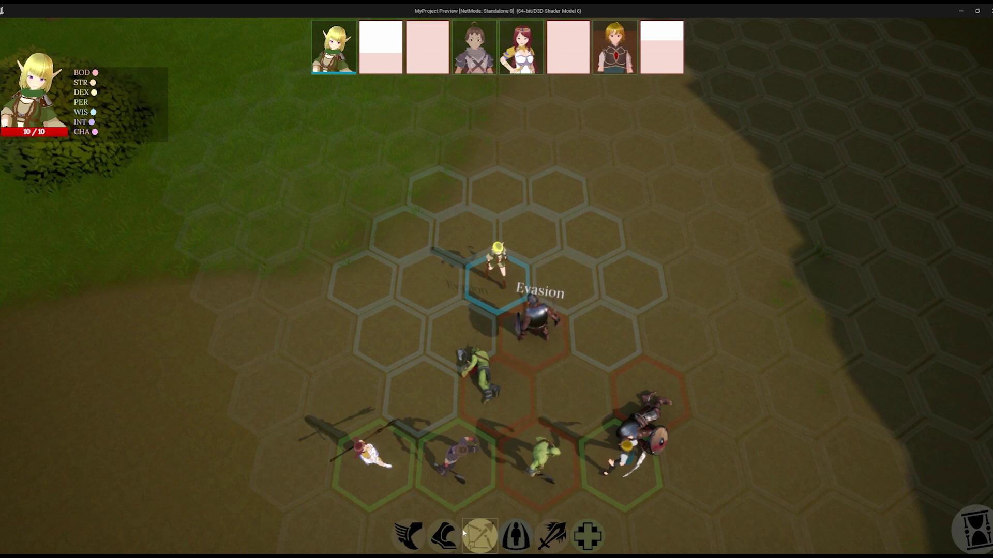
pyautogui.click(627, 285)
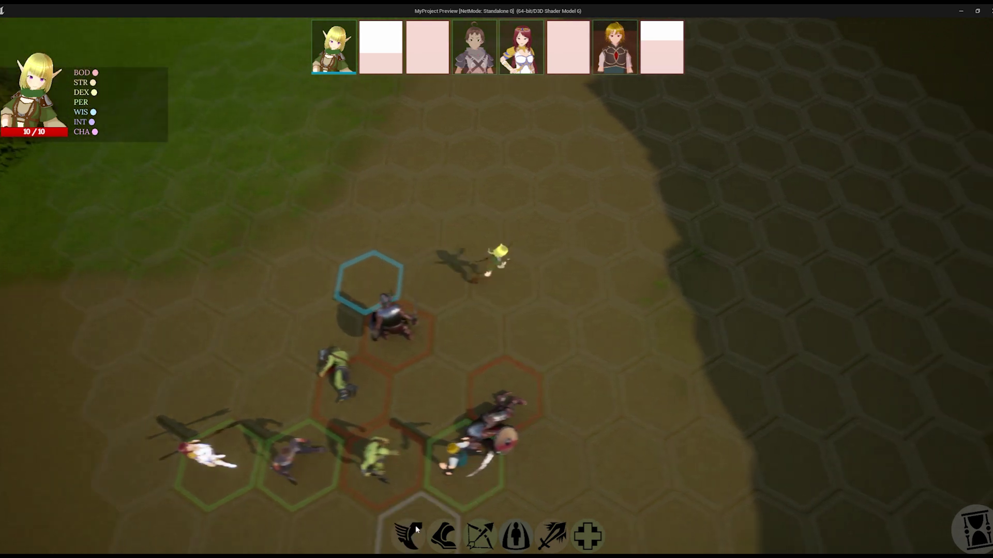
pyautogui.click(650, 281)
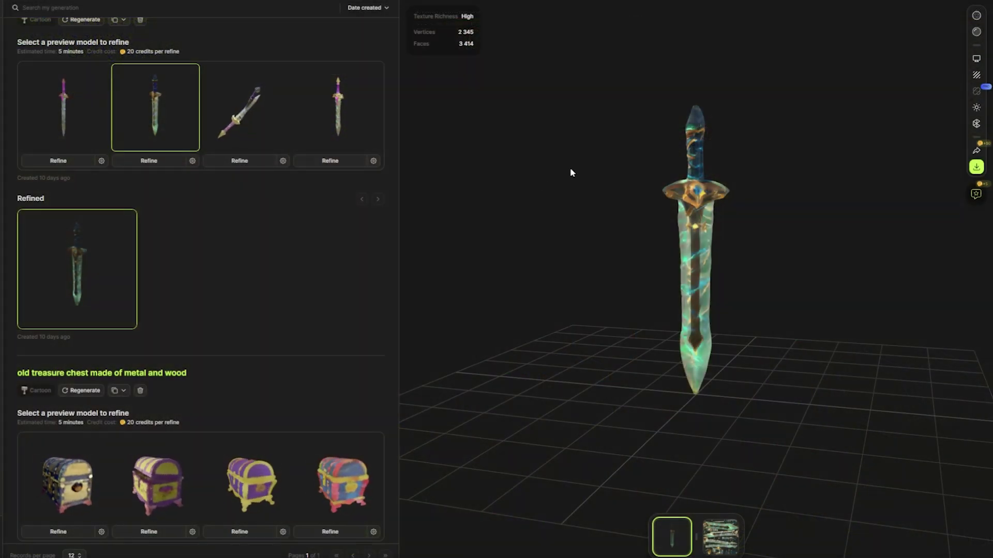
# Step: Orbit the sword preview, then load the third sword model and view it from another angle
pyautogui.moveTo(498, 179)
pyautogui.mouseDown()
pyautogui.moveTo(811, 188)
pyautogui.moveTo(554, 203)
pyautogui.mouseUp()
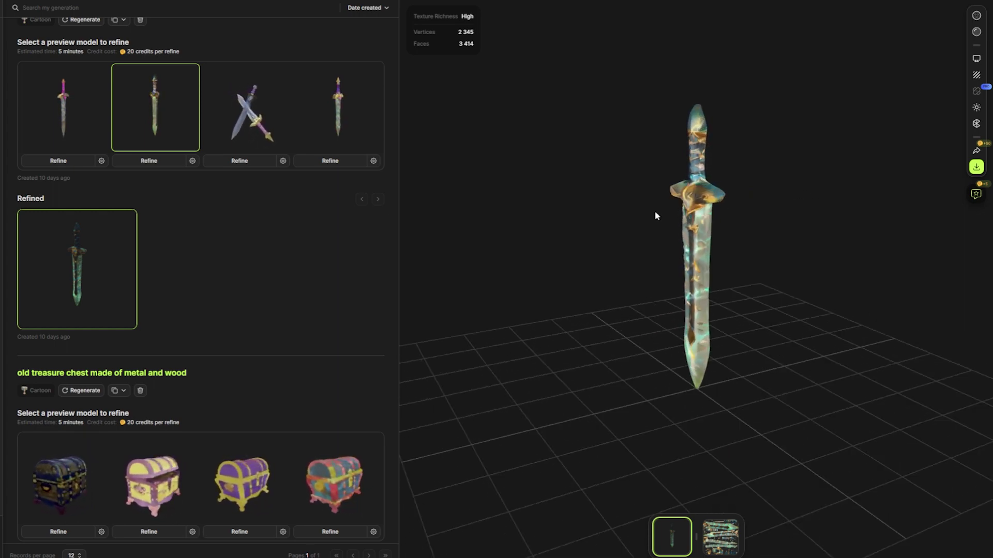
pyautogui.click(270, 124)
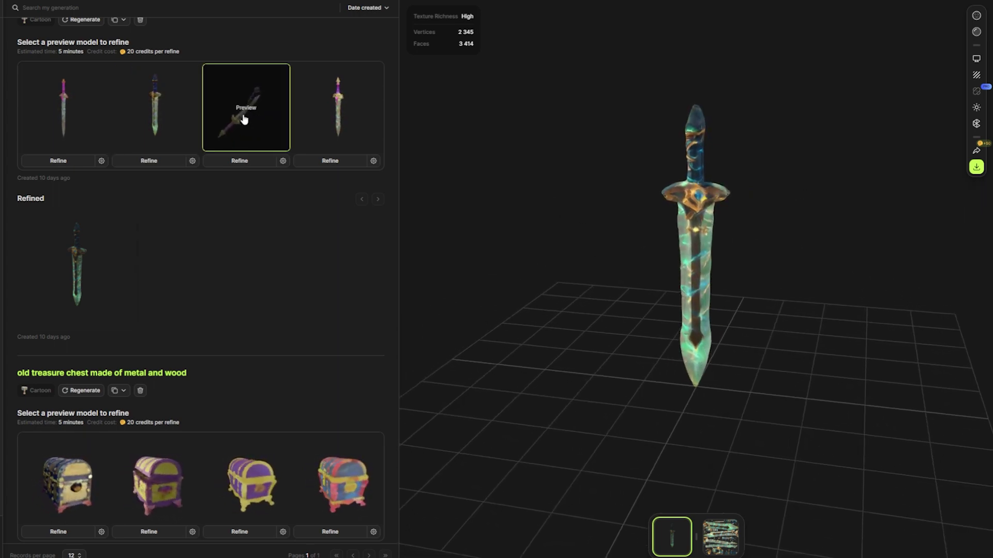
pyautogui.moveTo(629, 228); pyautogui.dragTo(438, 215)
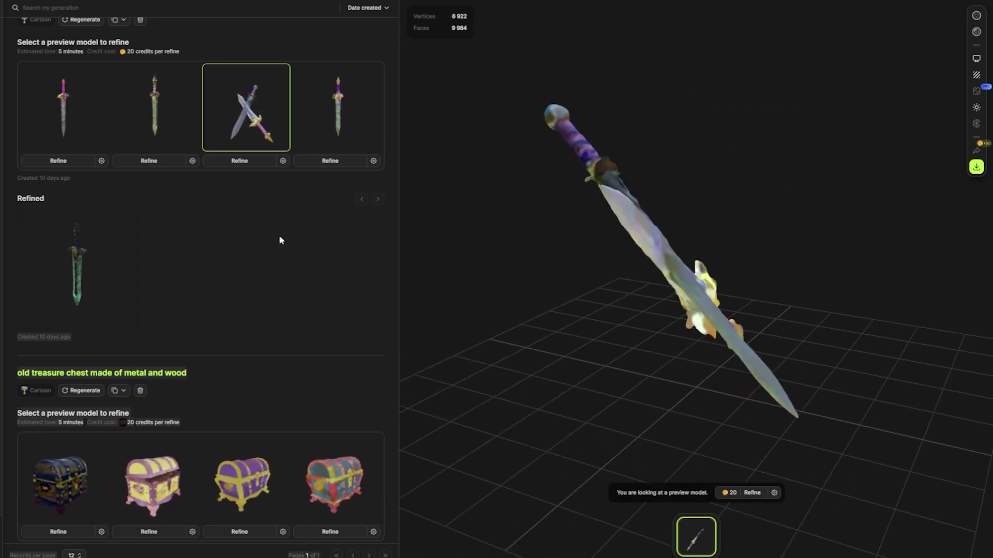
# Step: Show the first treasure chest preview rotated to its end face, then confirm the elf's attack
pyautogui.click(78, 466)
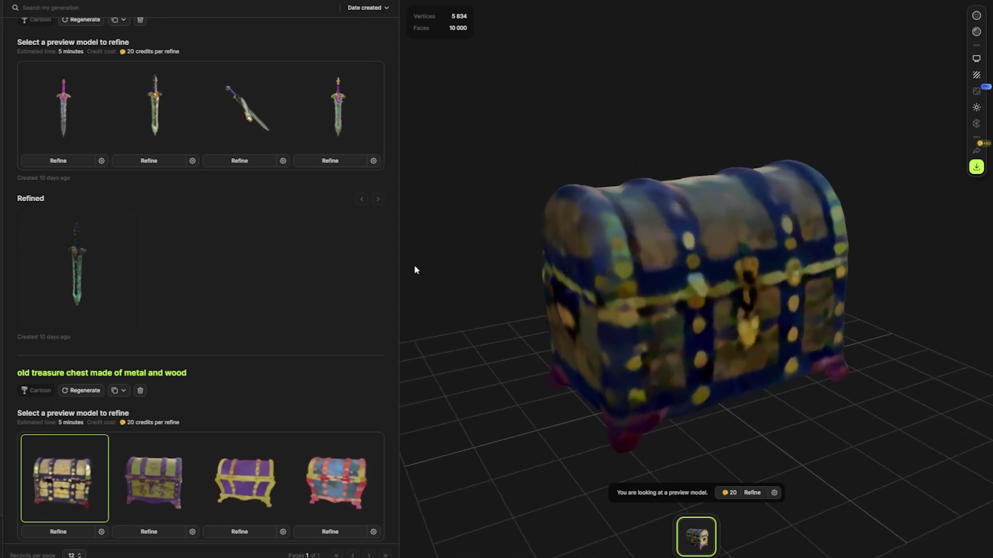
pyautogui.moveTo(641, 278); pyautogui.dragTo(925, 292)
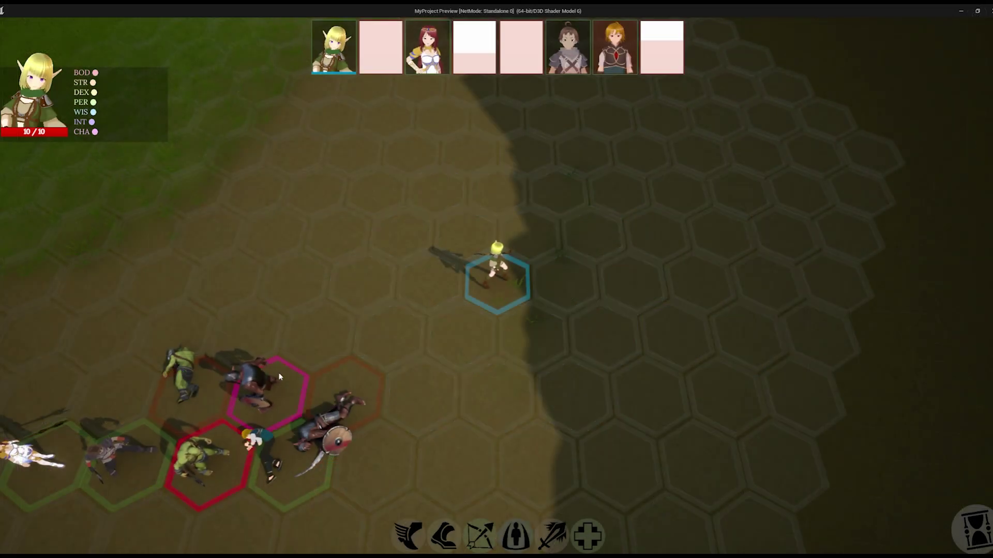
pyautogui.click(278, 376)
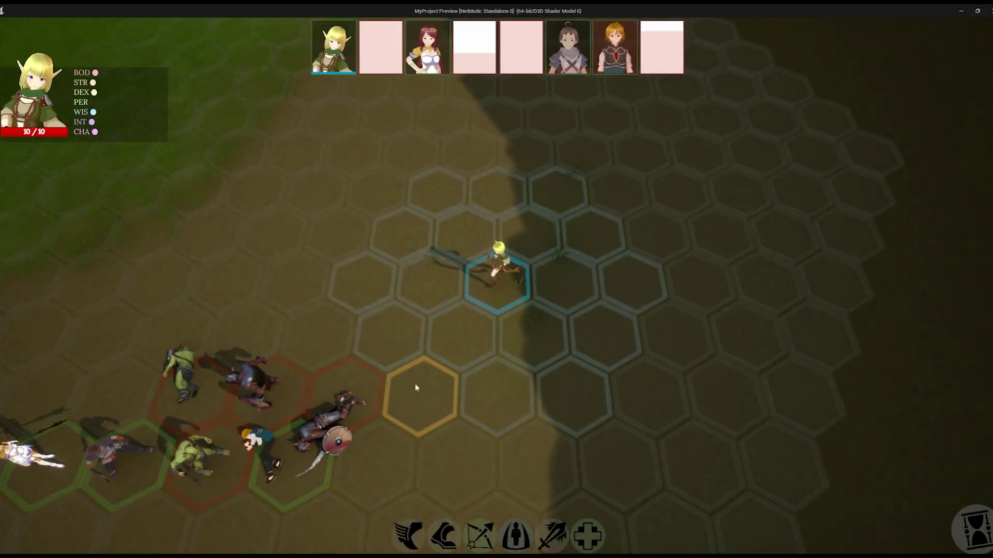
# Step: Move the elf down-left, then have the healer use her third ability and attack on the dark armoured enemy
pyautogui.click(446, 395)
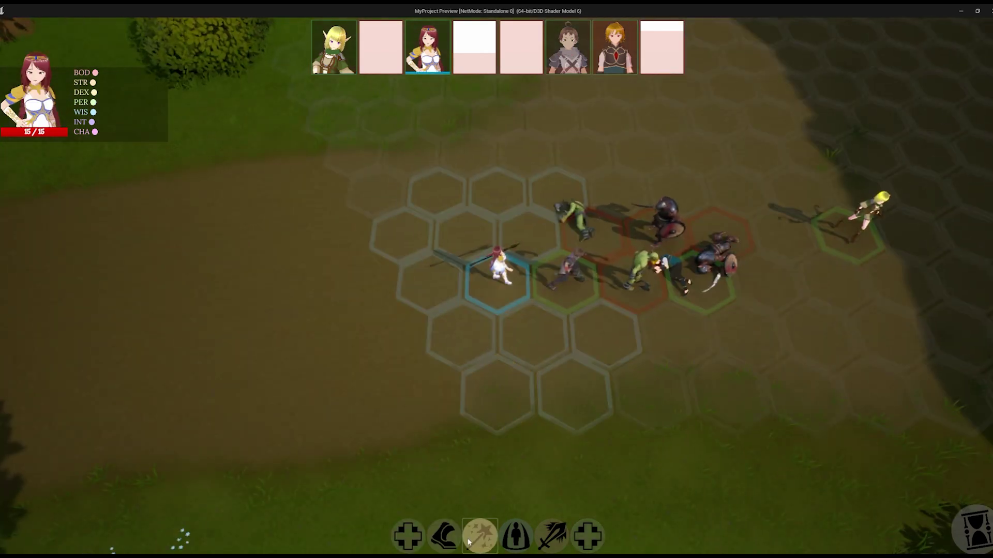
pyautogui.click(470, 541)
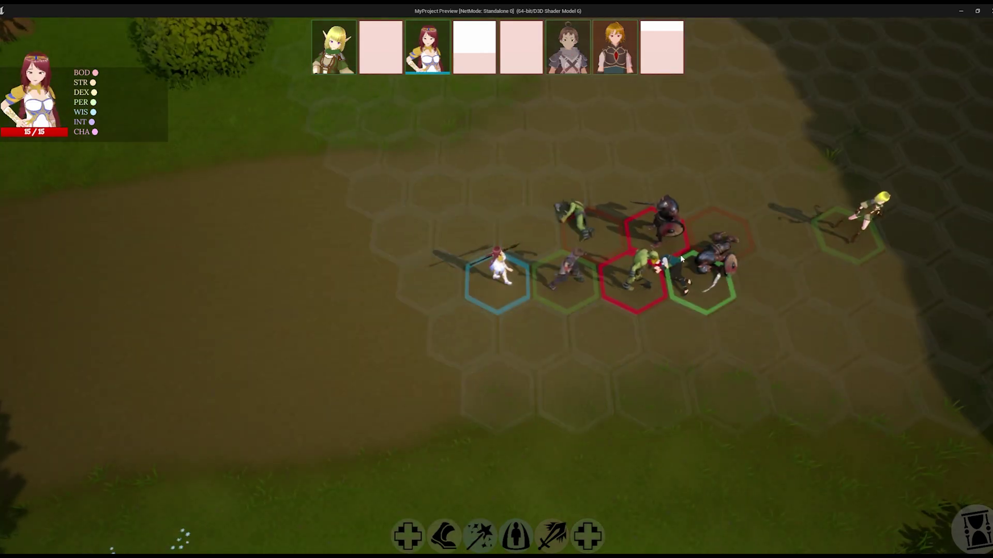
pyautogui.click(649, 257)
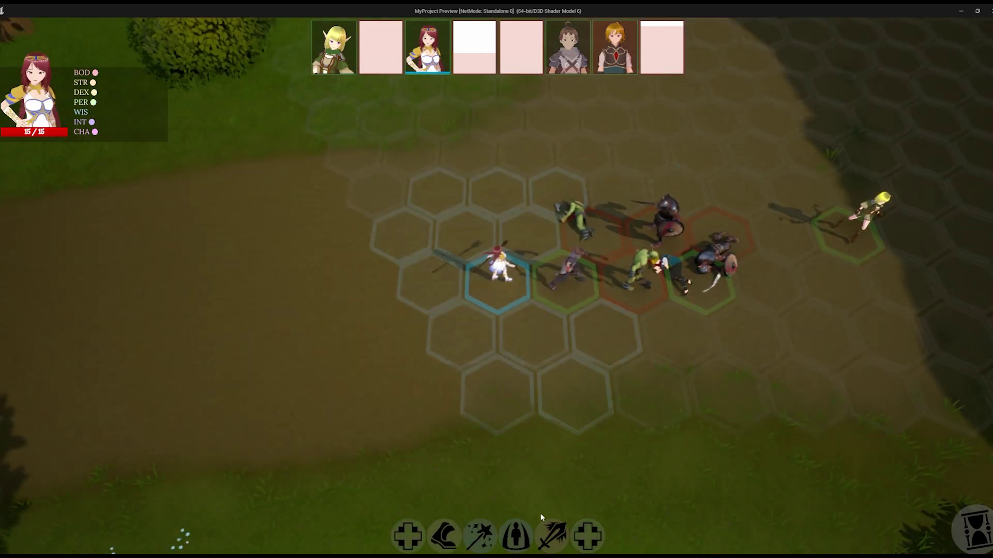
pyautogui.click(552, 537)
pyautogui.click(696, 280)
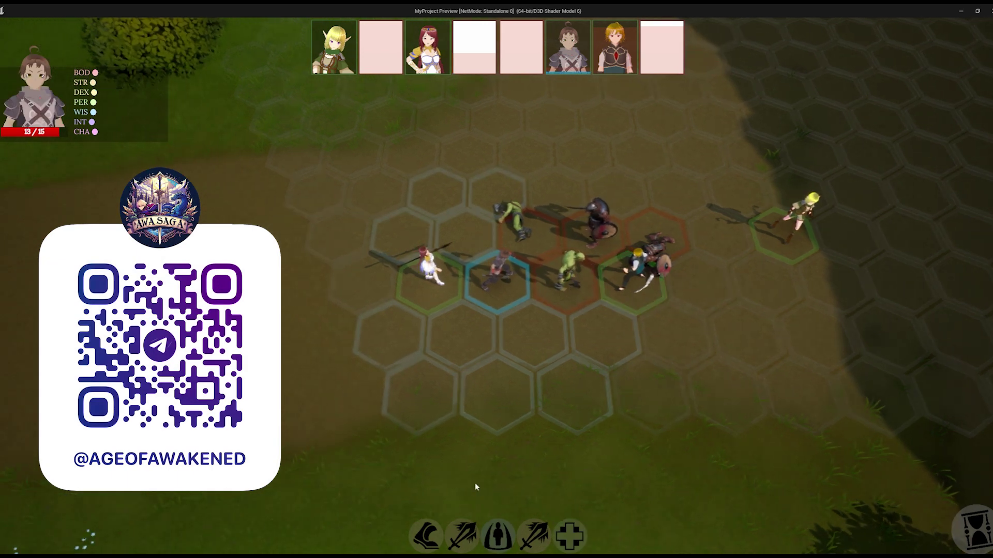
# Step: Attack a neighbouring goblin with the brown-haired fighter, then fire the elf's arrows at the goblin cluster
pyautogui.click(462, 535)
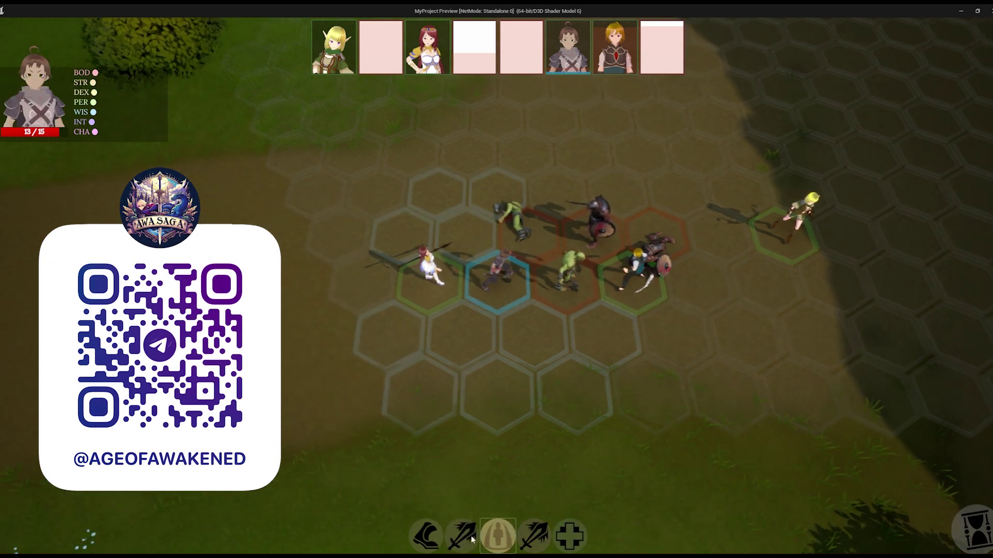
pyautogui.click(574, 274)
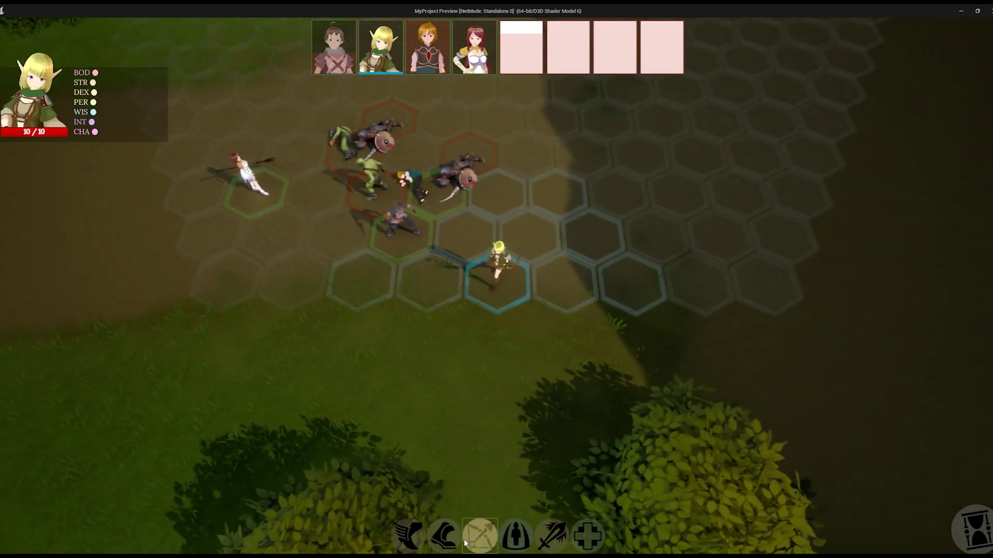
pyautogui.click(406, 198)
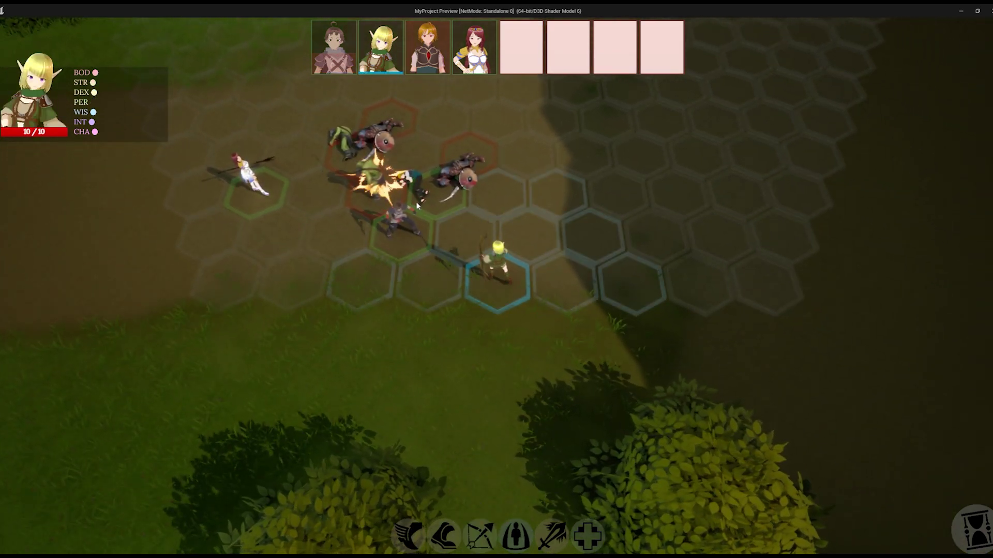